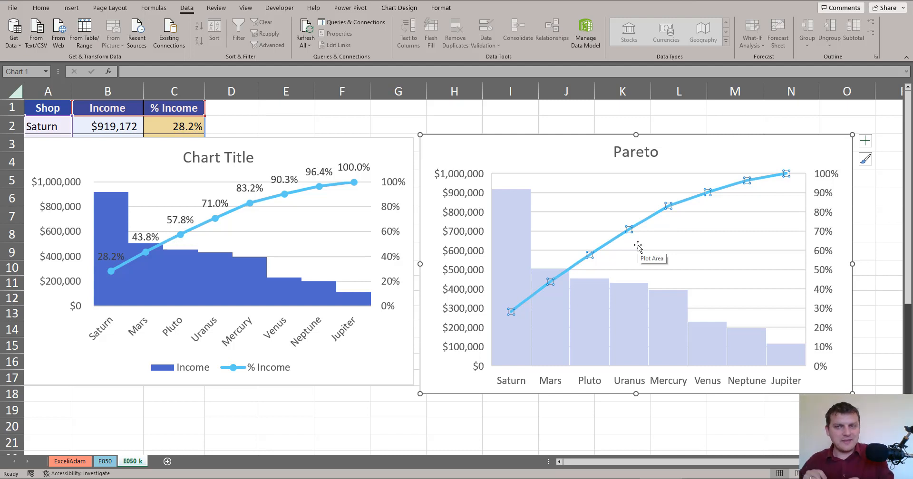
# - Switch to the E050 sheet and select the Mars income cell in the shop table
pyautogui.click(531, 148)
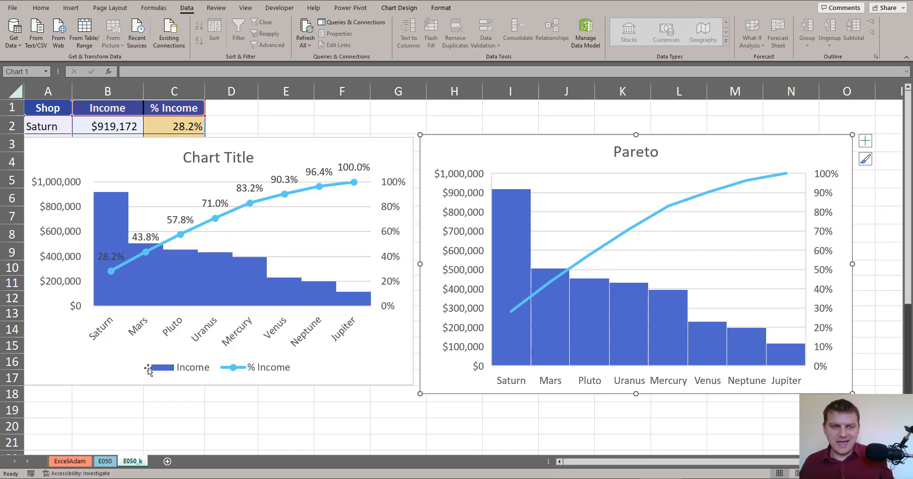
pyautogui.click(105, 461)
pyautogui.click(128, 181)
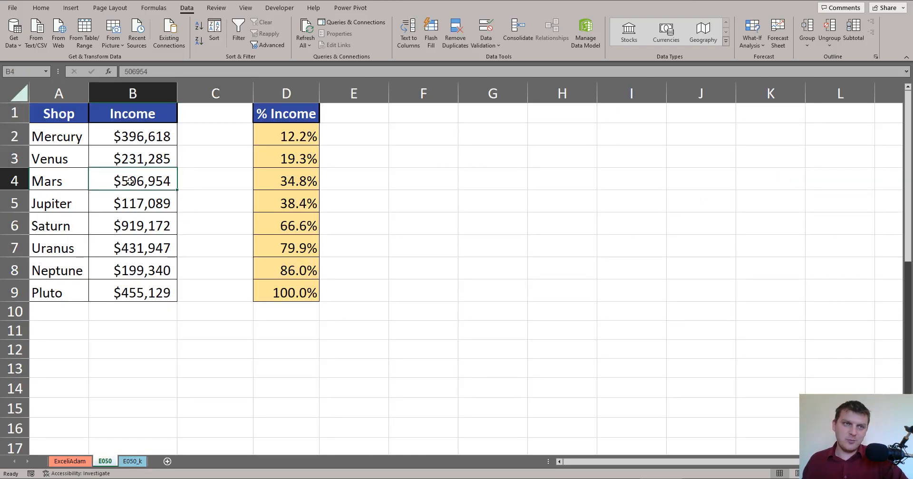
# - Insert a Pareto chart from the Shop and Income data
pyautogui.click(70, 8)
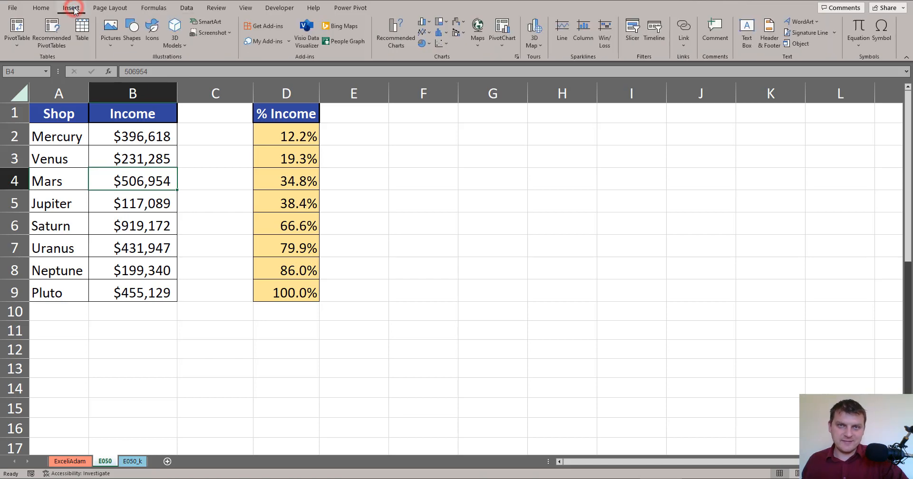
pyautogui.click(447, 37)
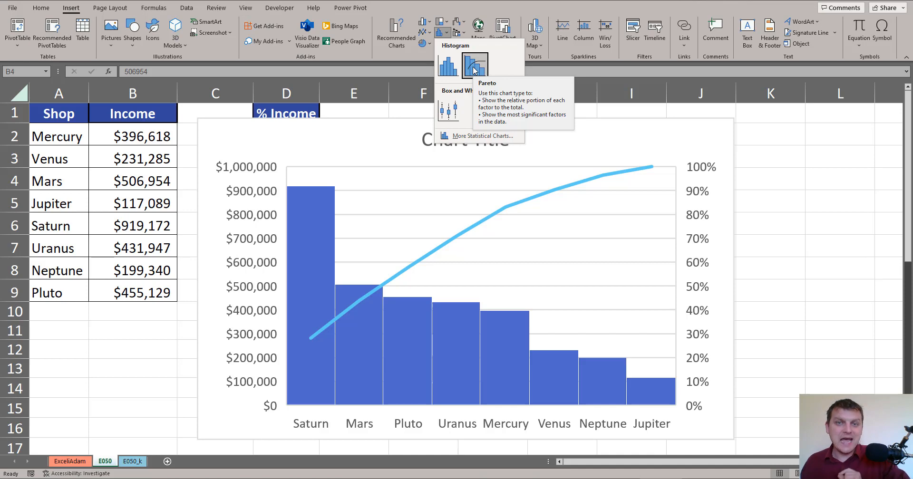
pyautogui.click(474, 70)
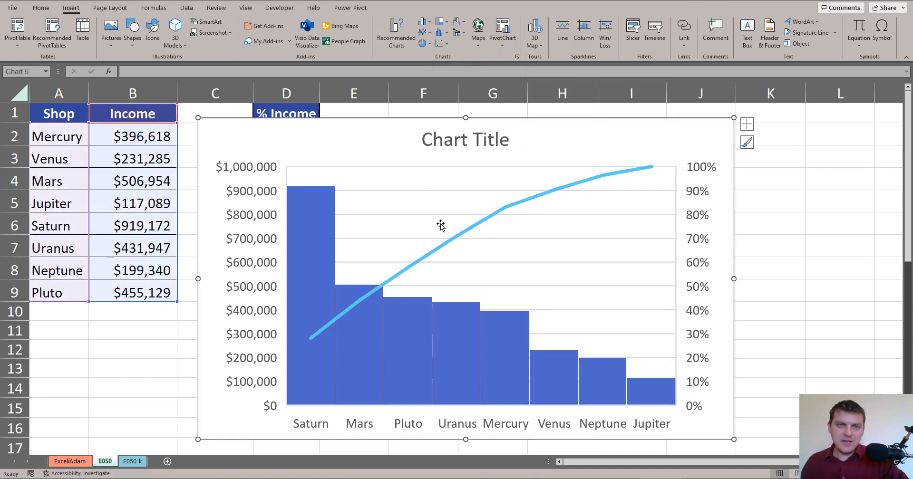
# - Inspect the Pareto chart's line and its available chart elements, and delete the chart
pyautogui.click(514, 205)
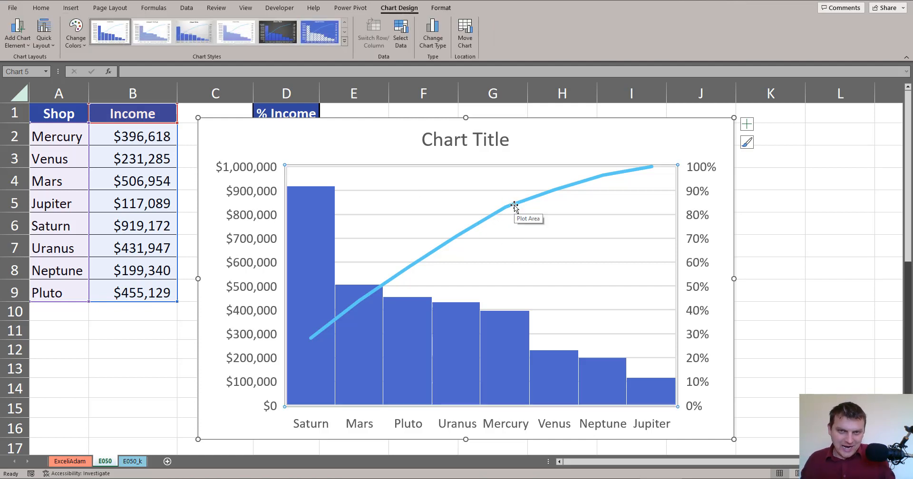
pyautogui.click(514, 205)
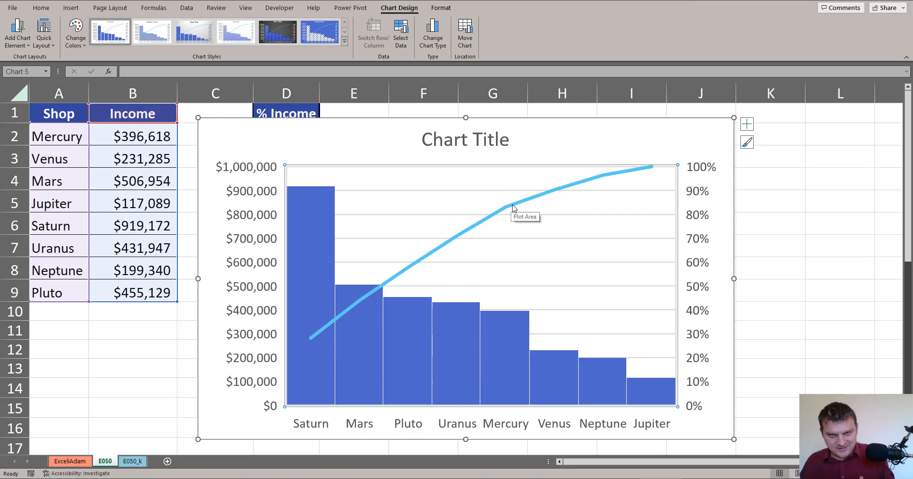
pyautogui.click(513, 206)
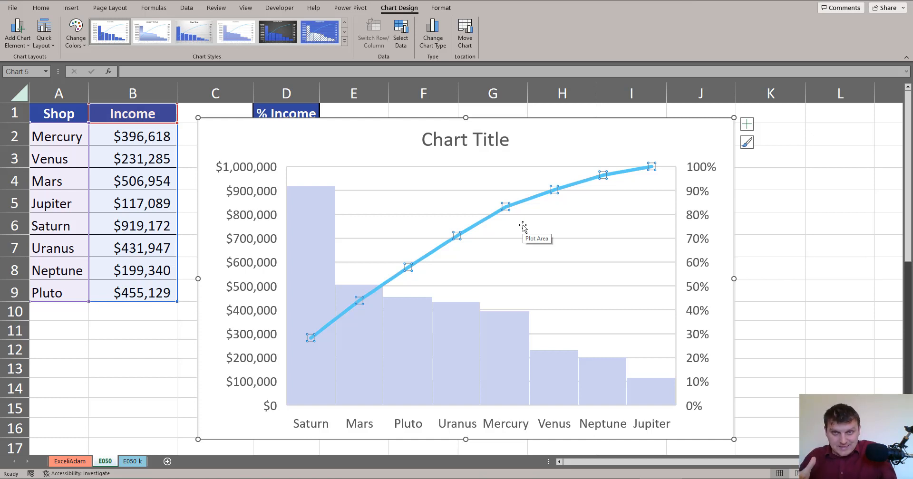
pyautogui.click(746, 124)
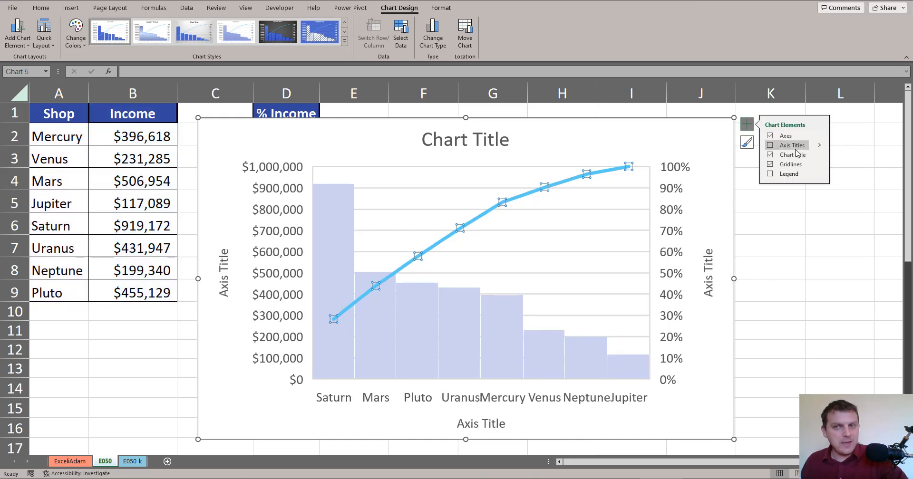
pyautogui.click(638, 123)
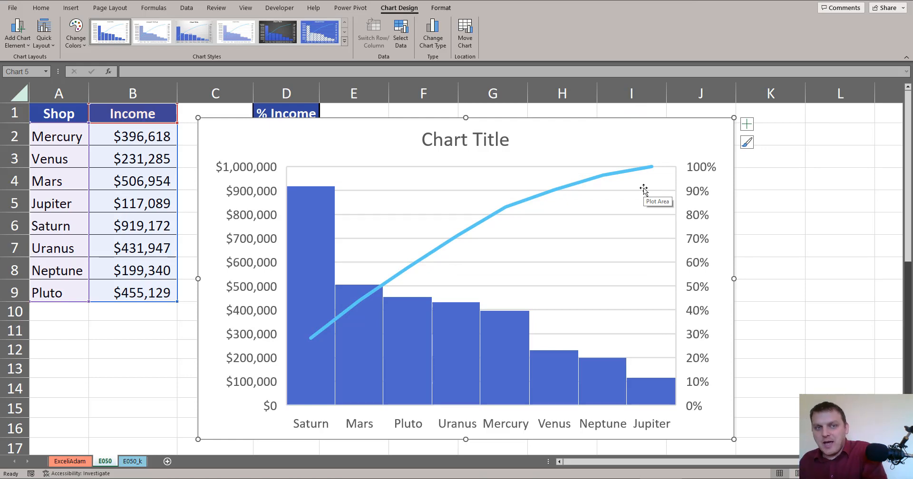
pyautogui.press('Delete')
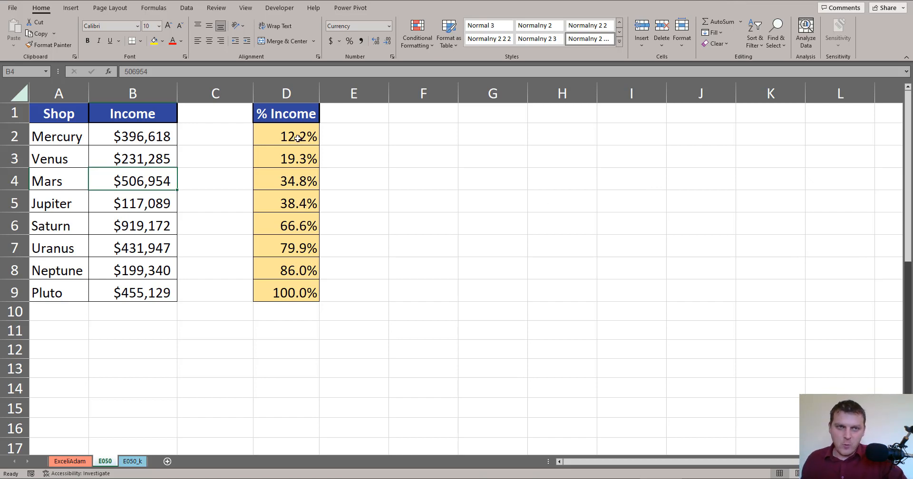
# - Move the % Income column from D1:D9 to C1:C9, directly beside the Income column
pyautogui.moveTo(287, 119); pyautogui.dragTo(300, 284)
pyautogui.moveTo(253, 200); pyautogui.dragTo(199, 199)
# - Examine the cumulative percentage formulas in C2 and C5, leaving both unedited
pyautogui.click(185, 133)
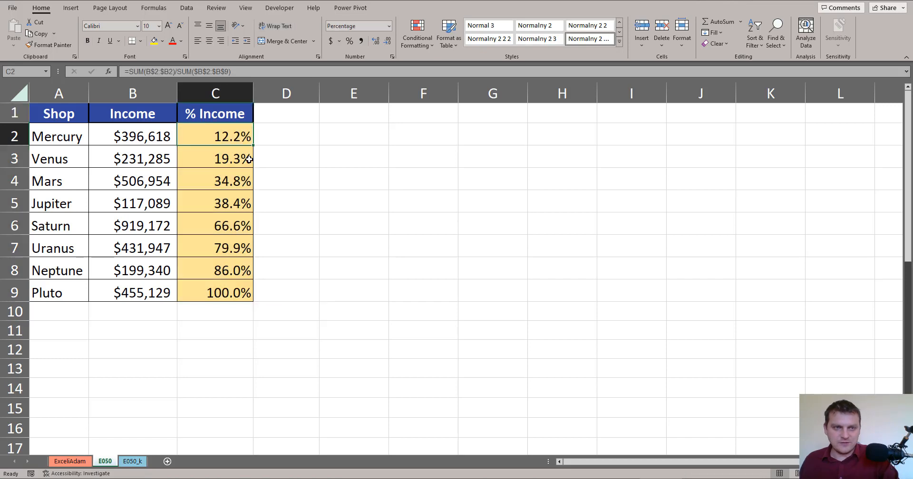
pyautogui.press('F2')
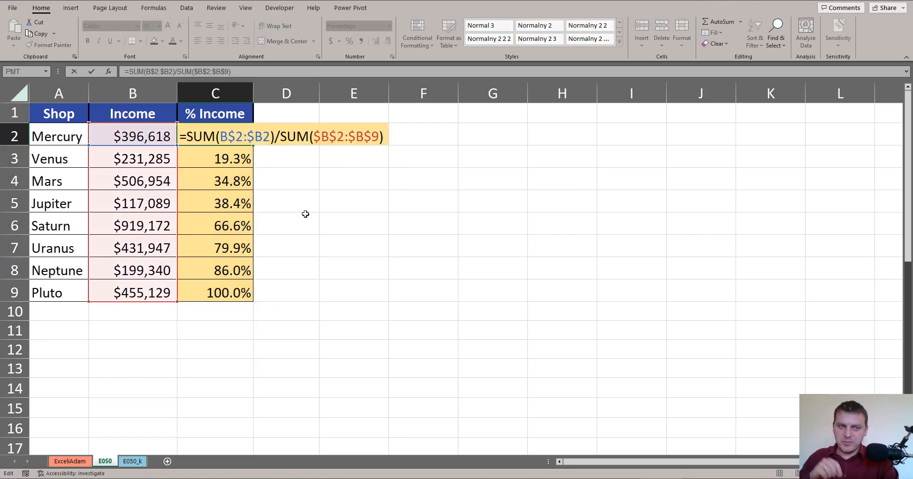
pyautogui.click(250, 204)
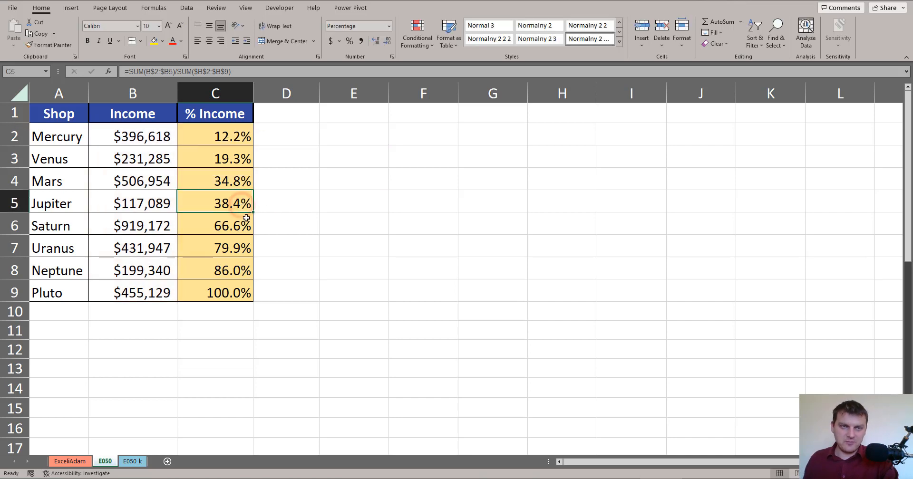
pyautogui.press('F2')
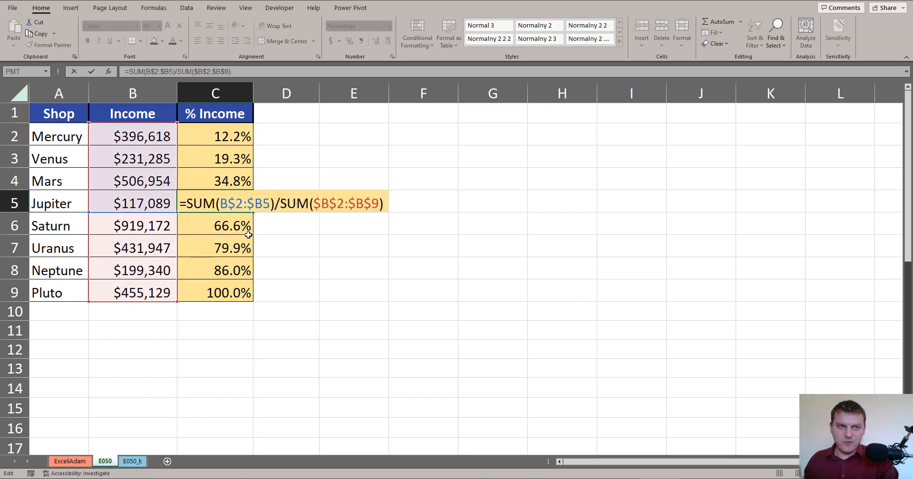
pyautogui.press('Escape')
# - Insert a 2-D clustered column chart from the shop table and place it beside the data, clear of column C
pyautogui.click(71, 8)
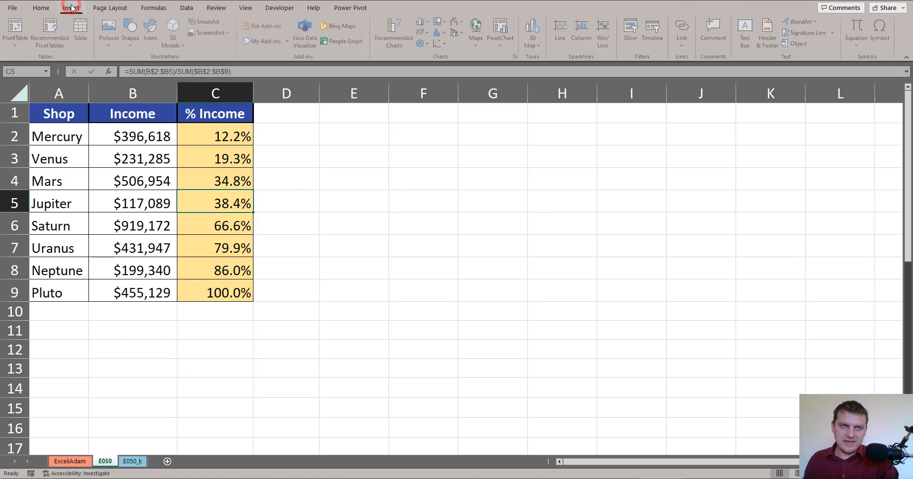
pyautogui.click(429, 25)
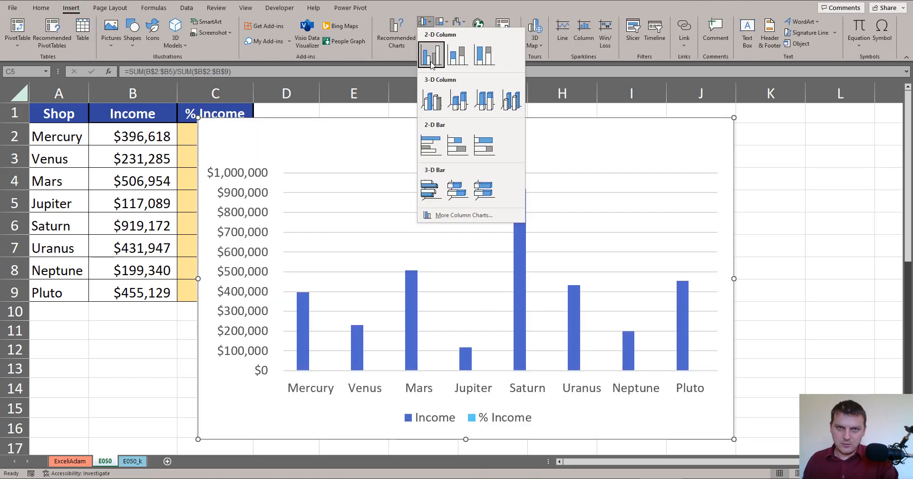
pyautogui.click(430, 62)
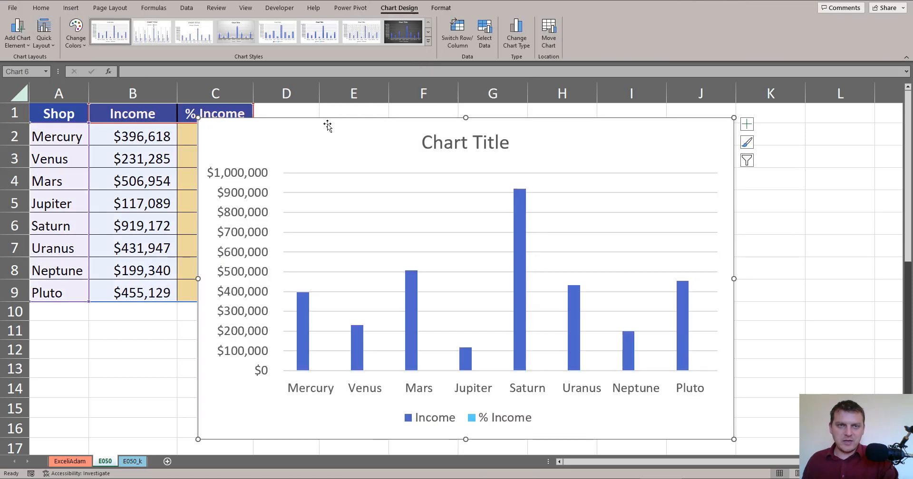
pyautogui.moveTo(328, 124); pyautogui.dragTo(424, 119)
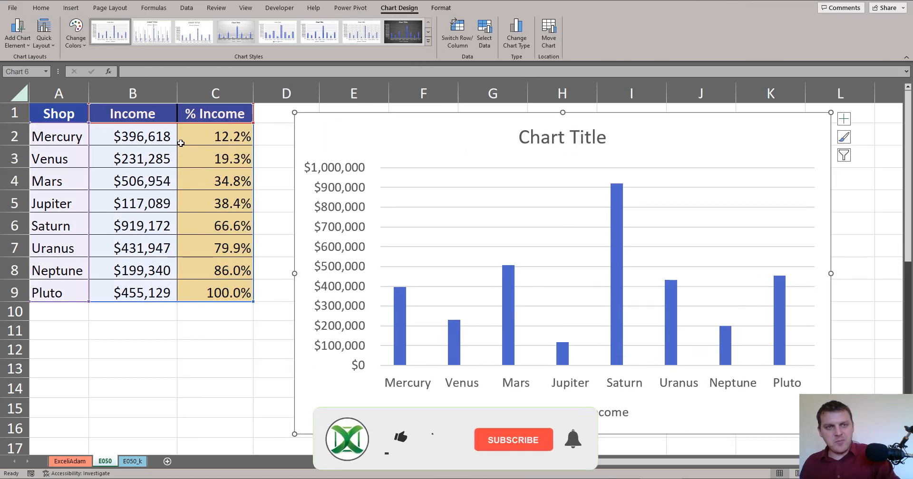
pyautogui.moveTo(171, 127)
pyautogui.mouseDown()
pyautogui.moveTo(199, 166)
pyautogui.moveTo(174, 197)
pyautogui.mouseUp()
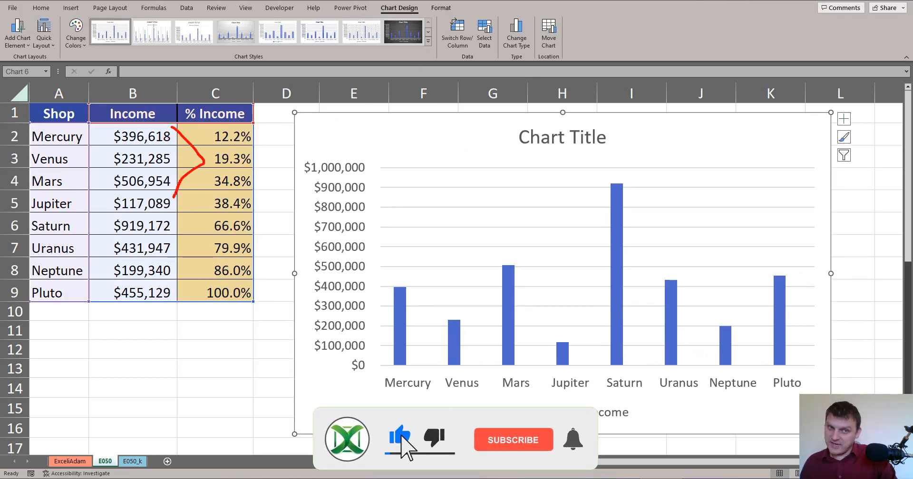
pyautogui.moveTo(219, 147); pyautogui.dragTo(250, 147)
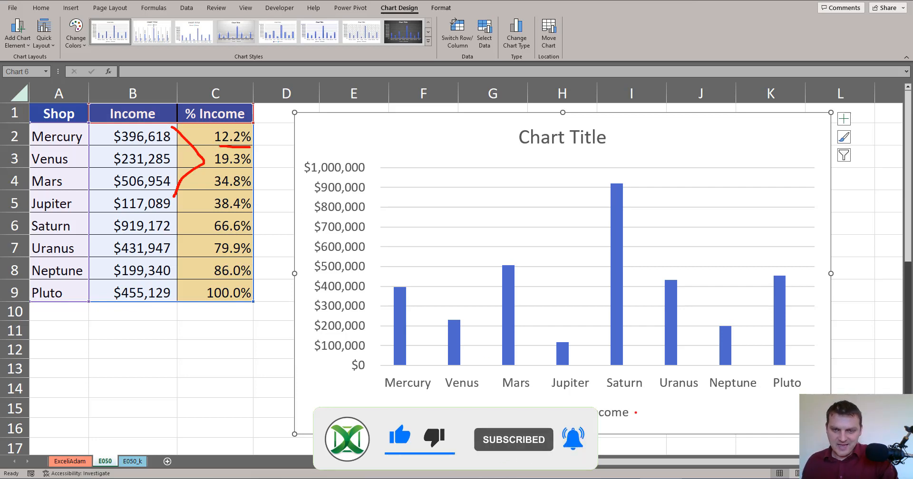
pyautogui.moveTo(636, 413); pyautogui.dragTo(661, 411)
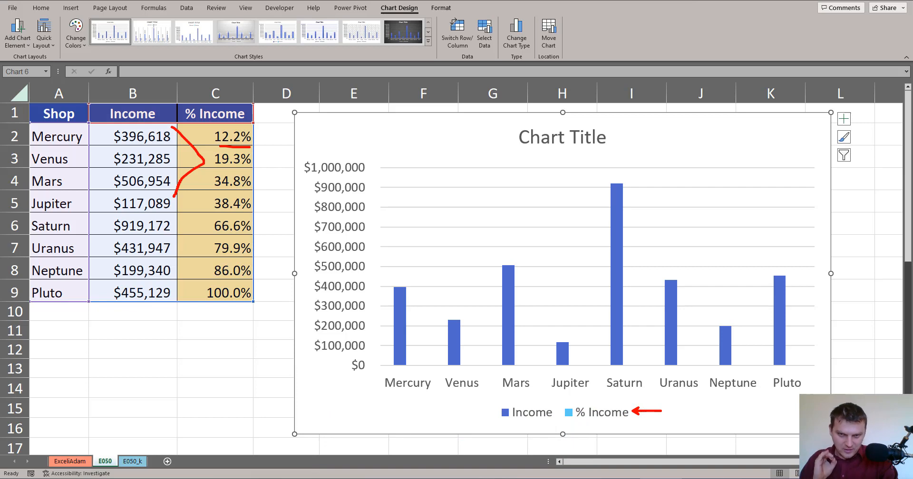
pyautogui.press('Escape')
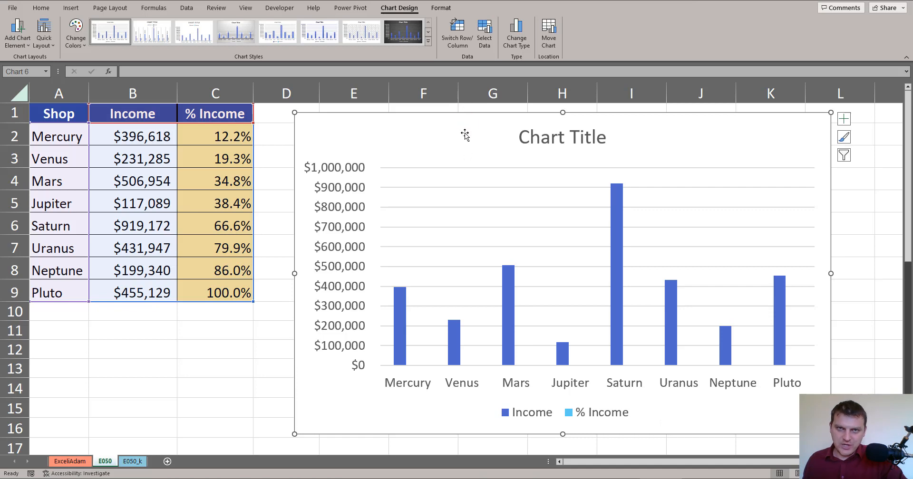
# - Plot the chart's % Income series on the secondary axis and shift the chart so both value axes fit in view
pyautogui.click(436, 9)
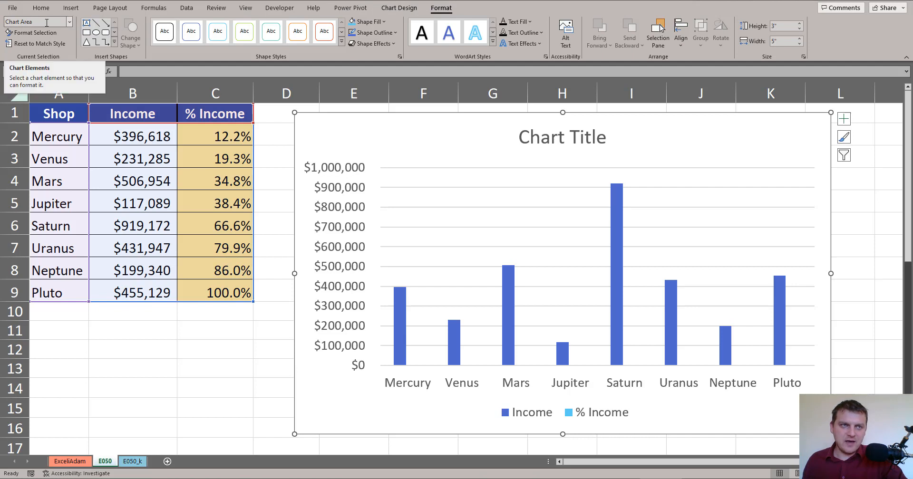
pyautogui.click(70, 22)
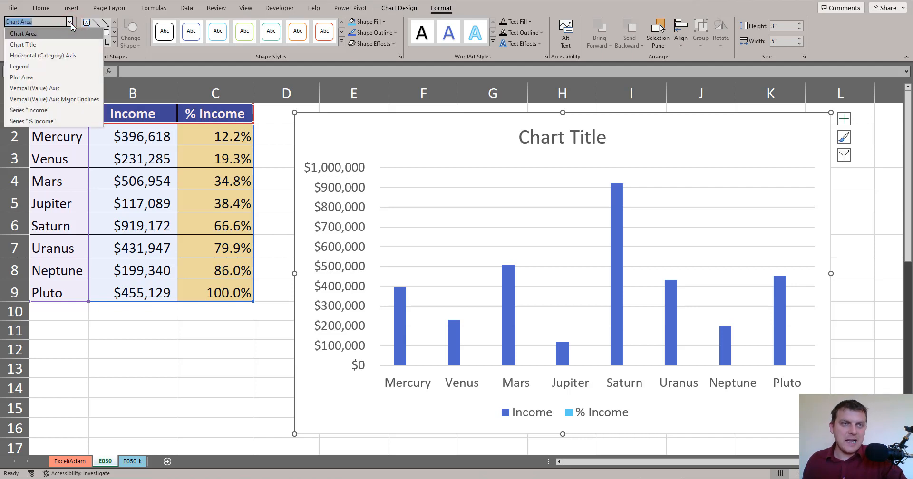
pyautogui.click(53, 121)
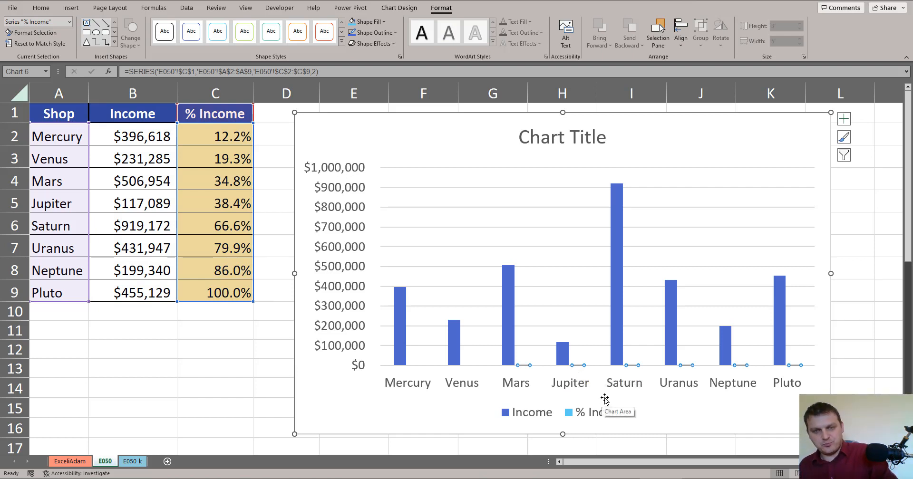
pyautogui.hotkey('ctrl', '1')
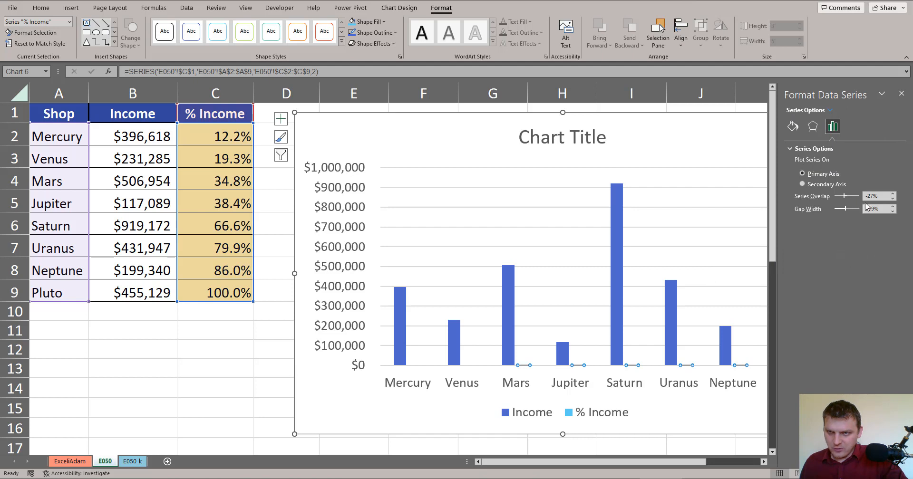
pyautogui.click(832, 185)
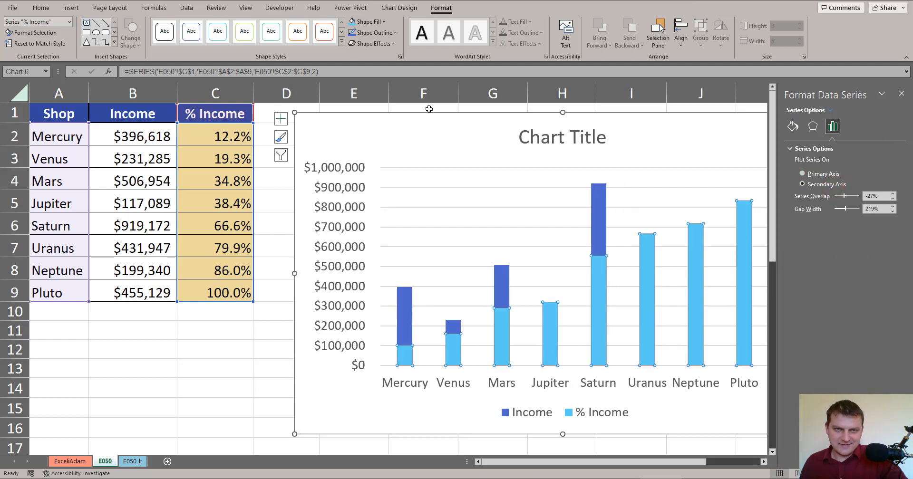
pyautogui.moveTo(429, 109); pyautogui.dragTo(305, 107)
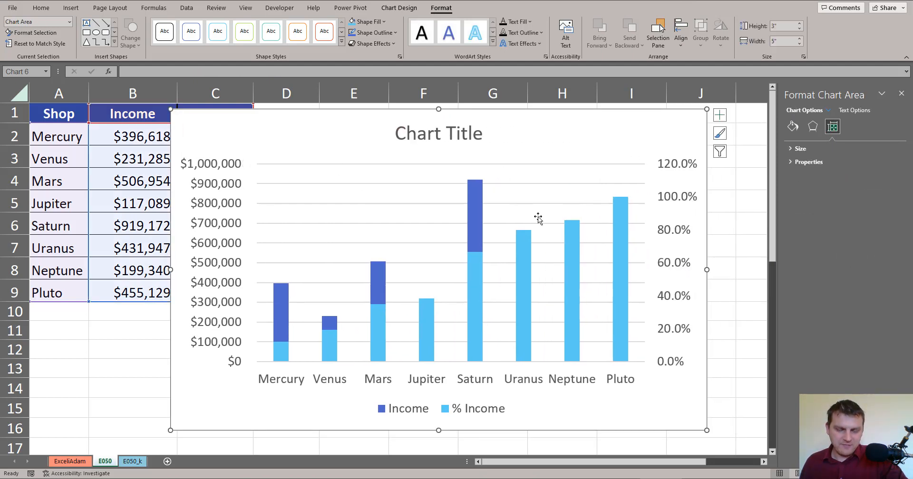
pyautogui.click(475, 410)
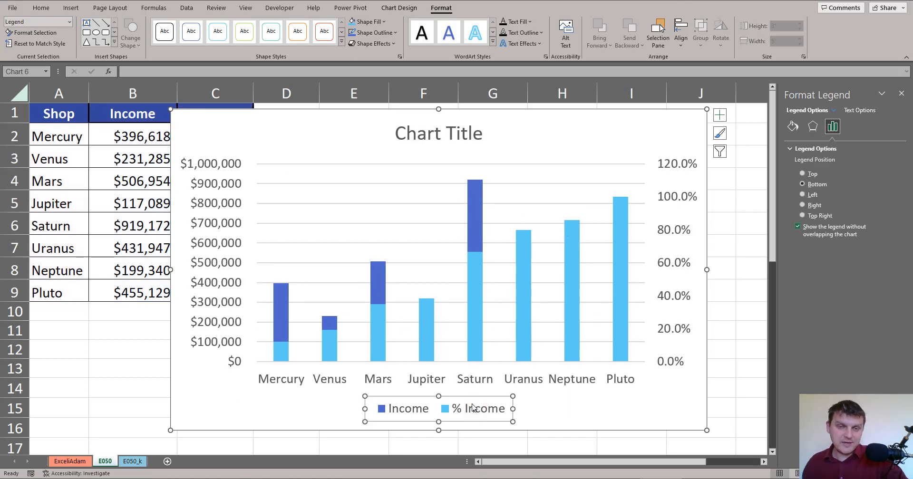
pyautogui.click(380, 283)
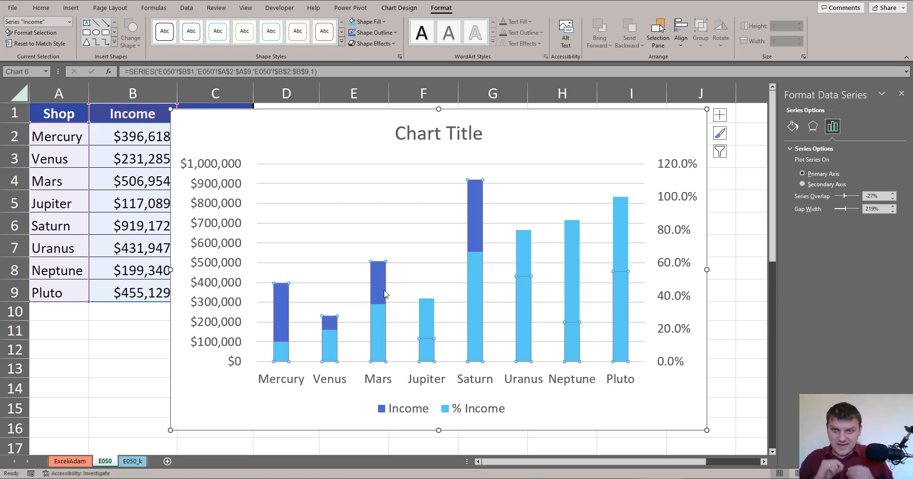
pyautogui.click(528, 243)
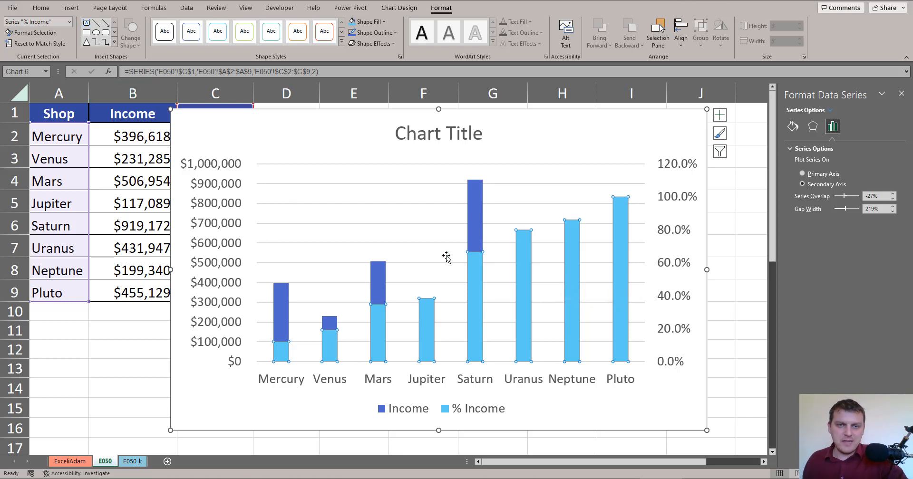
pyautogui.click(534, 140)
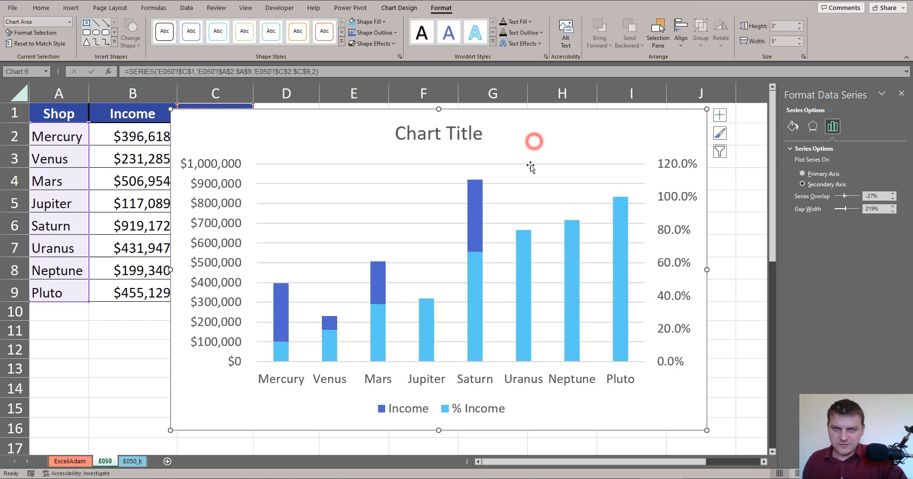
# - Change the chart's % Income series from columns to a 2-D line with markers
pyautogui.click(526, 244)
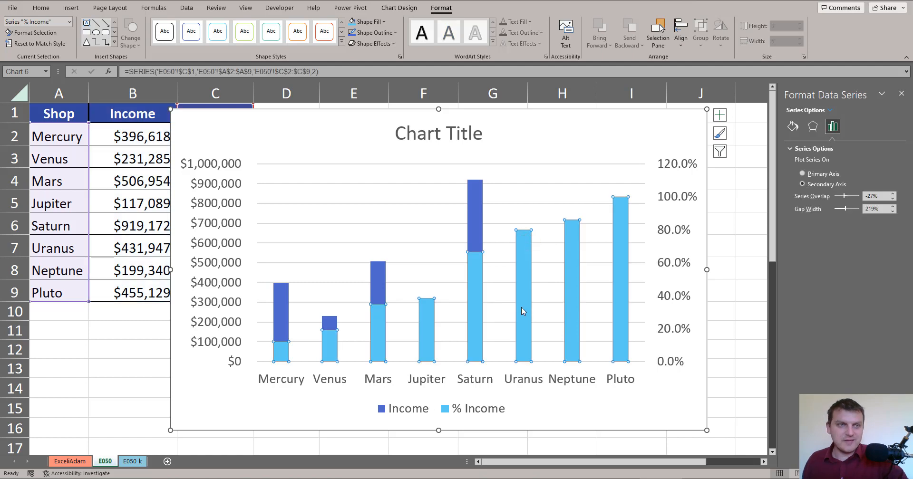
pyautogui.click(71, 7)
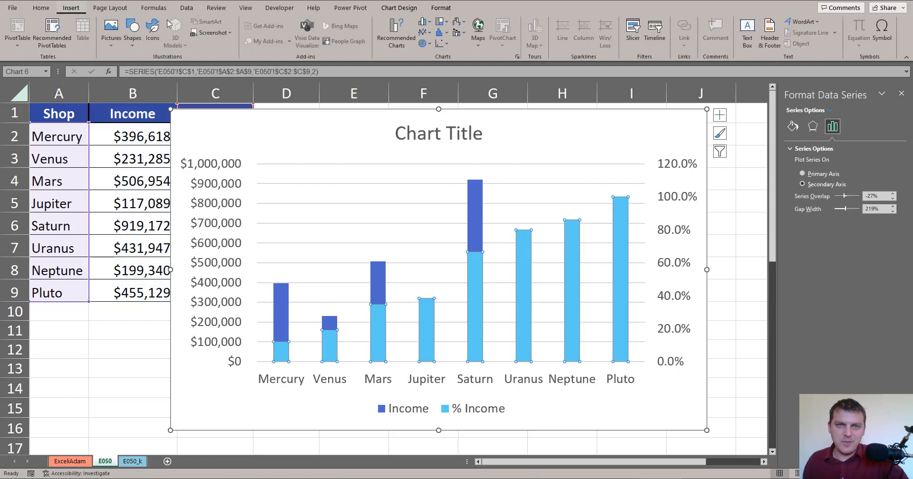
pyautogui.click(425, 33)
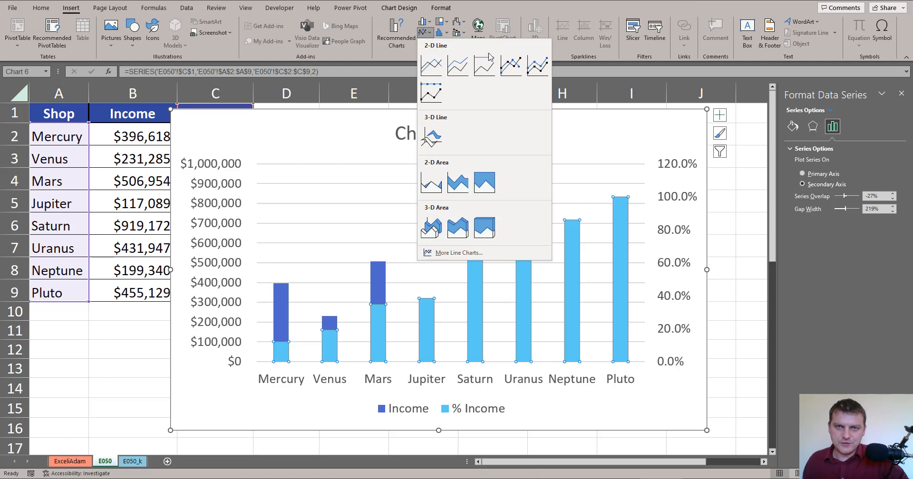
pyautogui.click(512, 67)
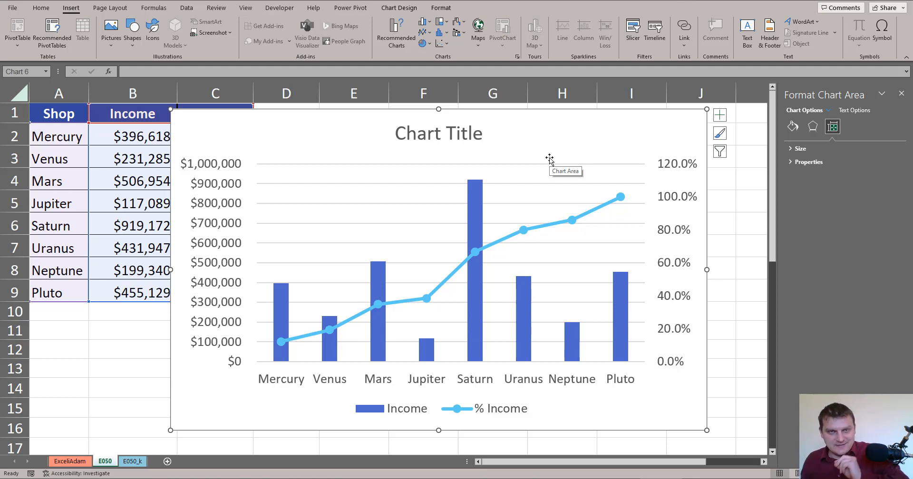
# - Move the chart clear of the table, sort the table by Income from largest to smallest, and shift the chart back into view
pyautogui.moveTo(291, 138); pyautogui.dragTo(408, 138)
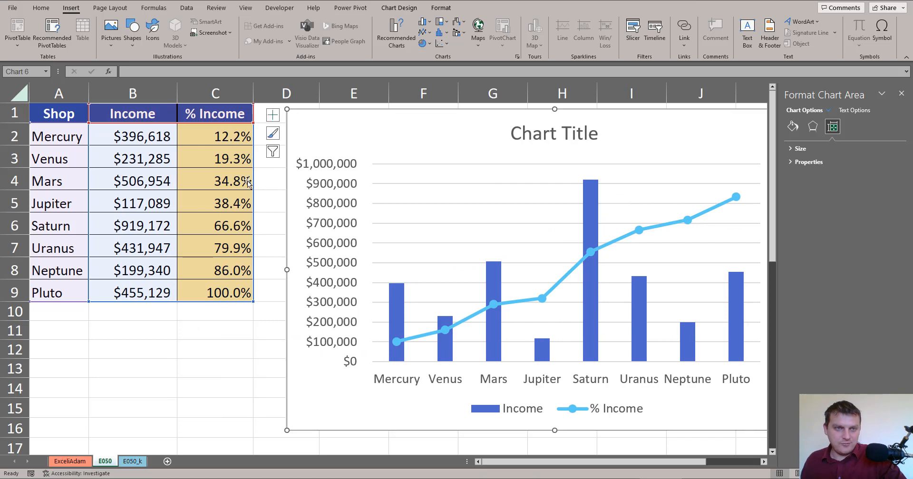
pyautogui.click(145, 158)
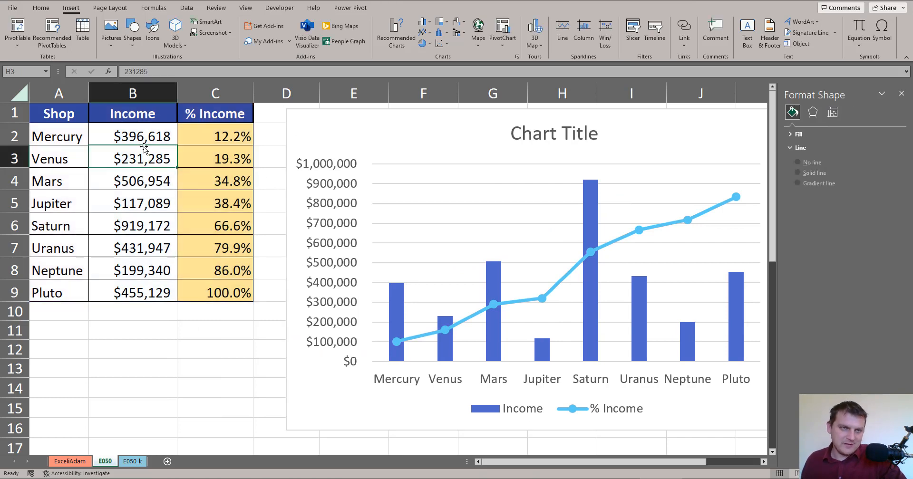
pyautogui.click(187, 8)
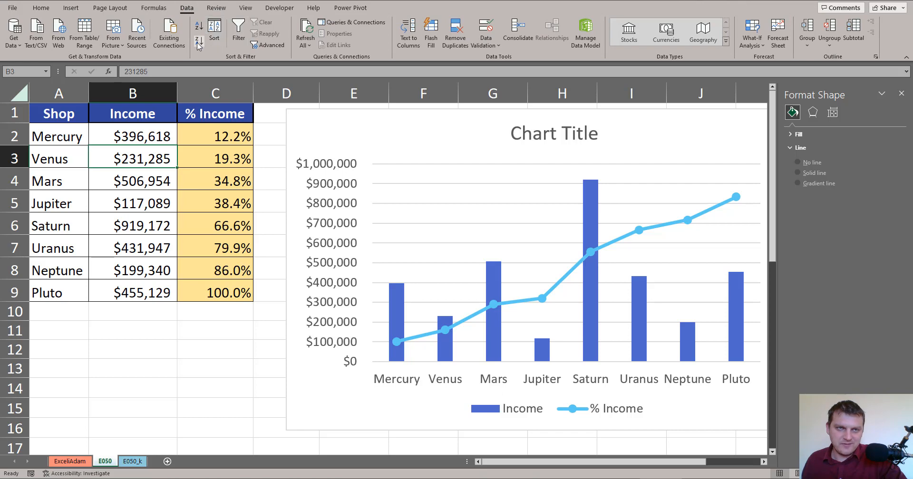
pyautogui.click(198, 43)
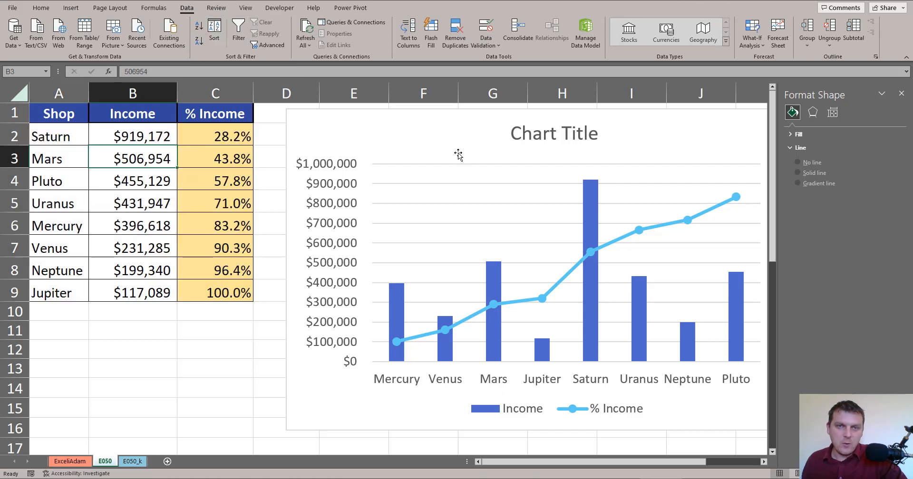
pyautogui.moveTo(430, 131); pyautogui.dragTo(318, 136)
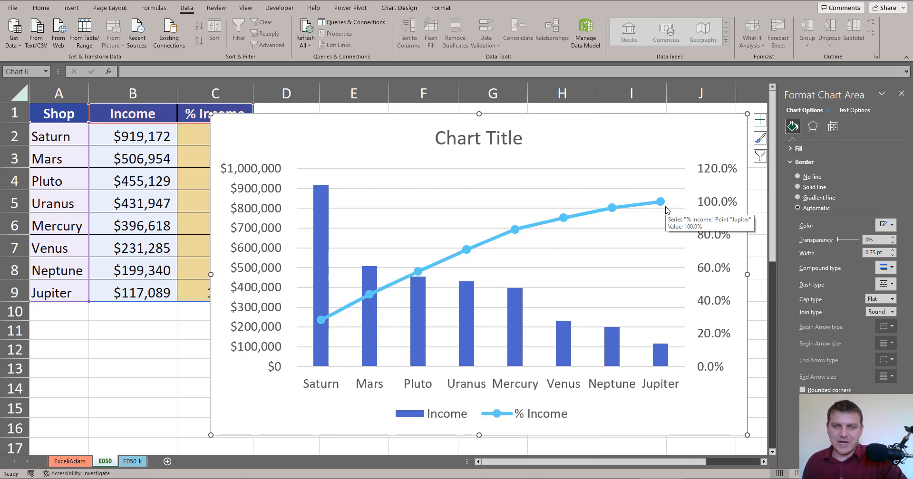
# - Reposition the chart over the data and set the Income columns' gap width to 0%
pyautogui.moveTo(383, 127); pyautogui.dragTo(310, 127)
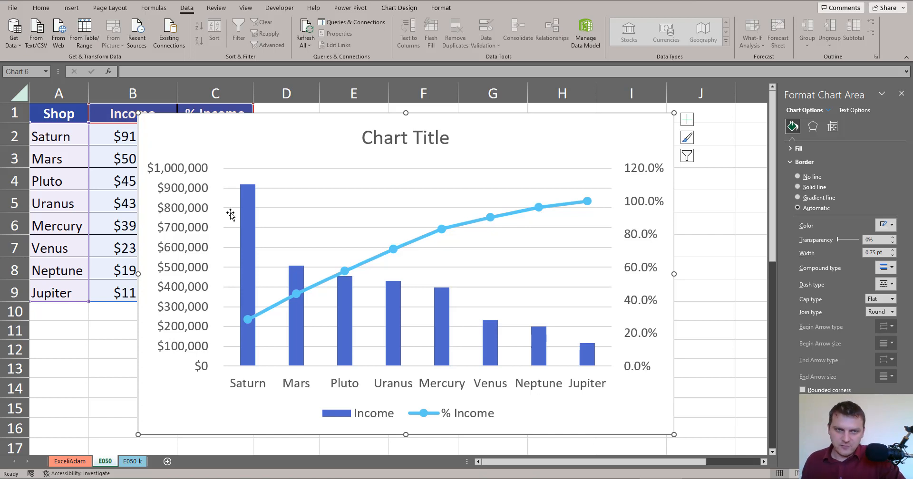
pyautogui.click(244, 211)
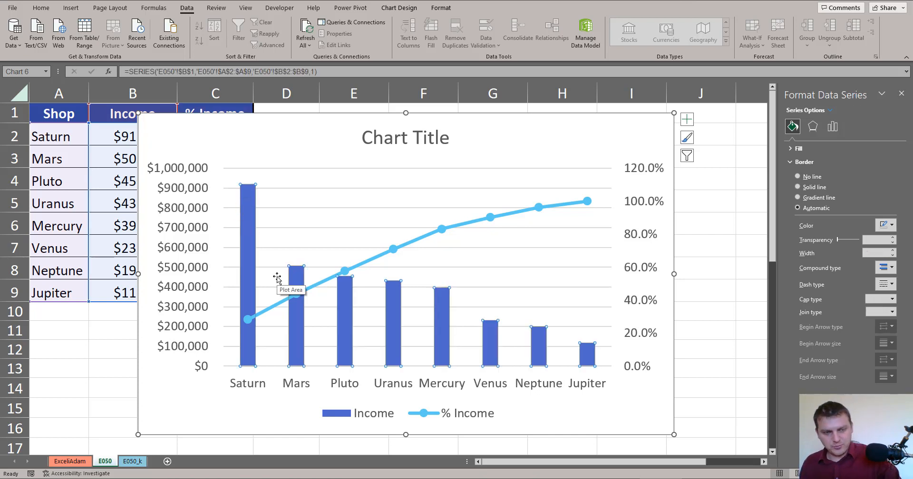
pyautogui.hotkey('ctrl', '1')
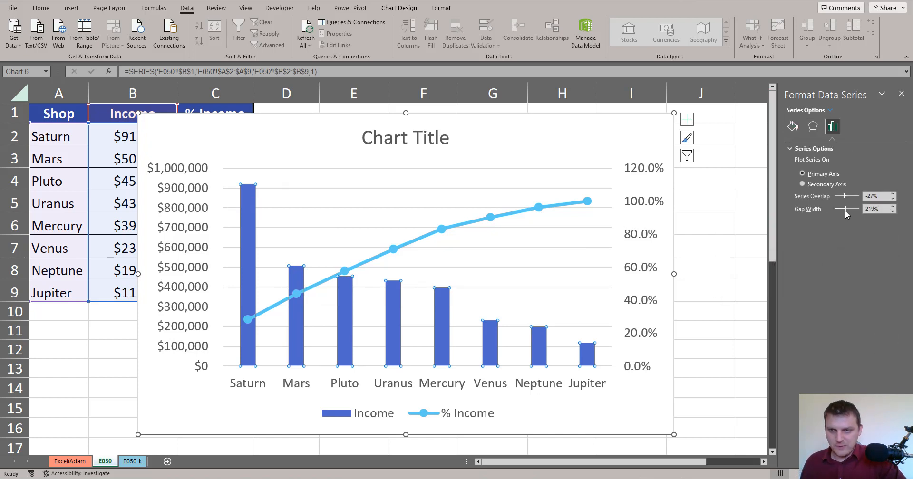
pyautogui.moveTo(845, 210); pyautogui.dragTo(817, 261)
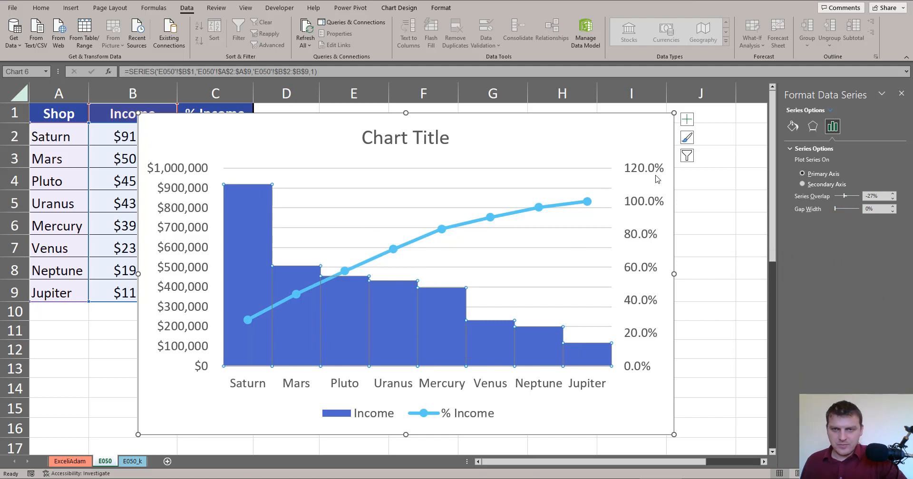
# - Set the secondary percentage axis's maximum bound to 1.0 and its major unit to 0.2
pyautogui.click(638, 203)
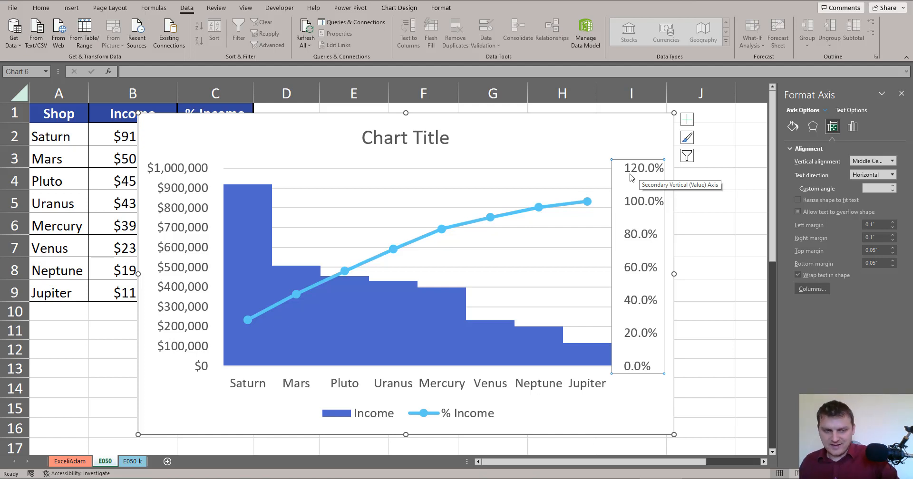
pyautogui.hotkey('ctrl', '1')
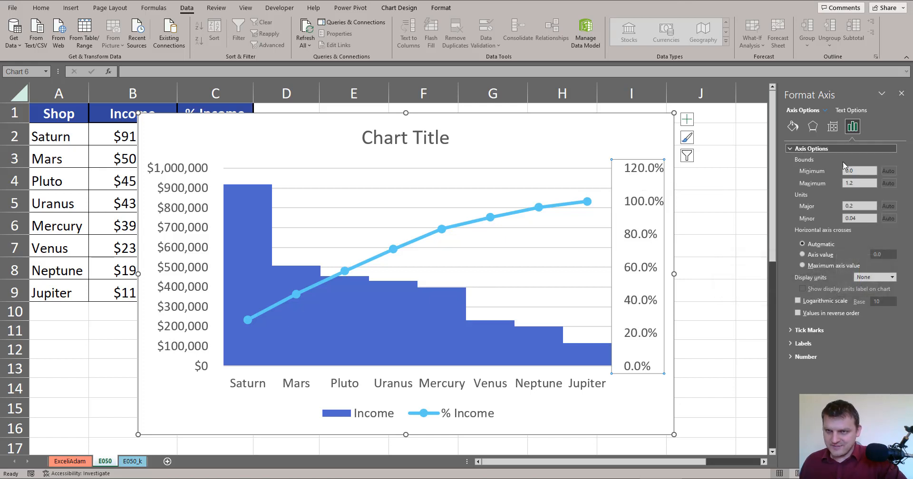
pyautogui.click(854, 184)
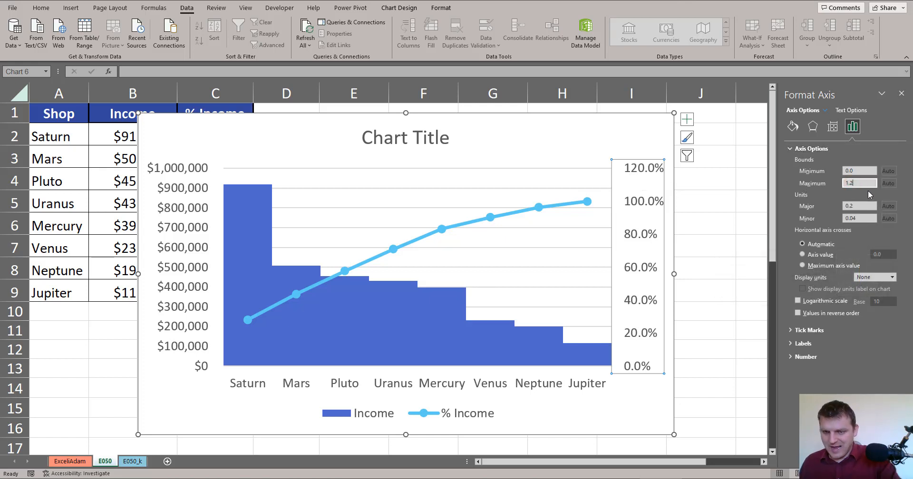
pyautogui.press('BackSpace')
pyautogui.press('BackSpace')
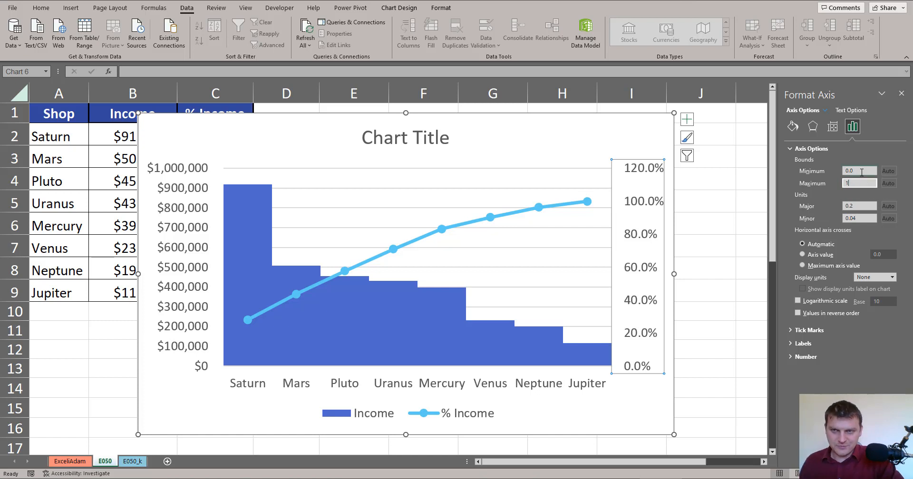
pyautogui.click(861, 172)
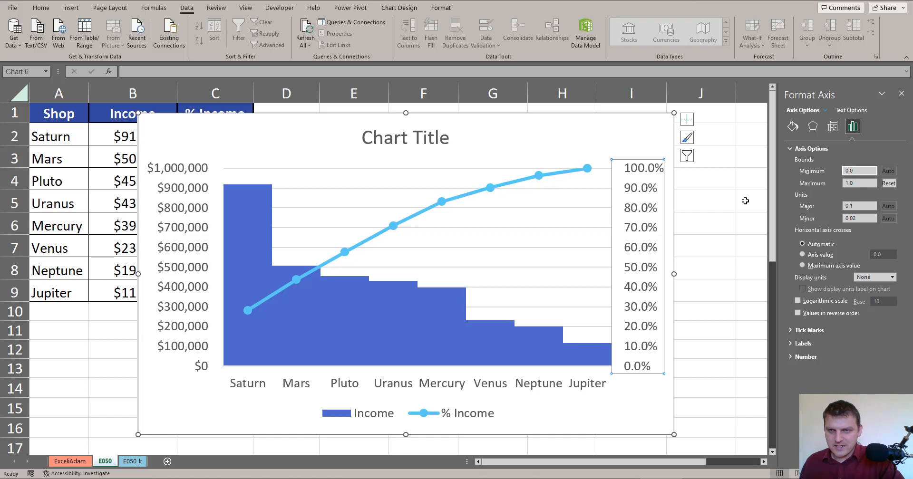
pyautogui.click(854, 206)
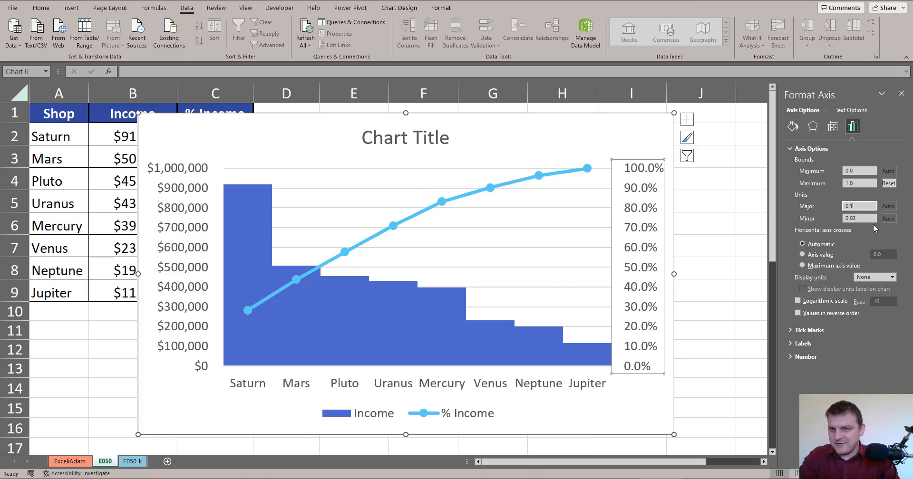
pyautogui.press('Return')
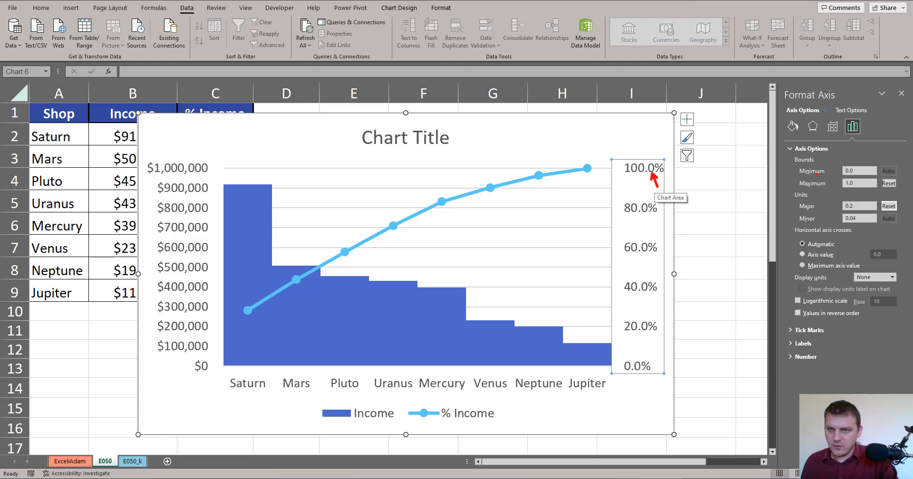
# - Apply the number format code 0% to the secondary axis labels so they carry no decimals
pyautogui.click(790, 149)
pyautogui.click(790, 189)
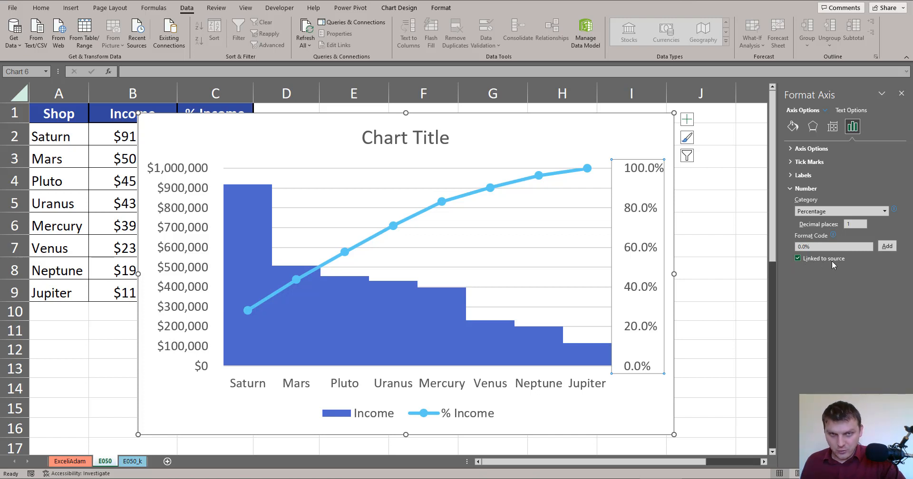
pyautogui.click(804, 247)
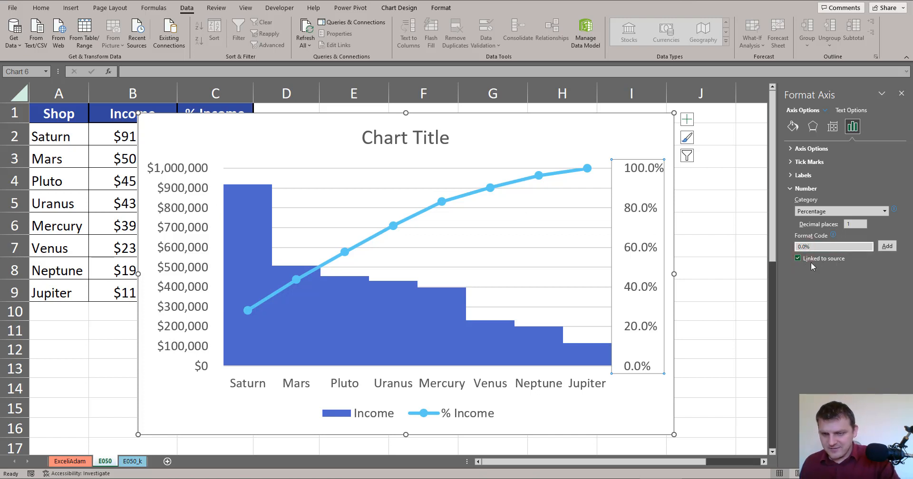
pyautogui.press('BackSpace')
pyautogui.press('BackSpace')
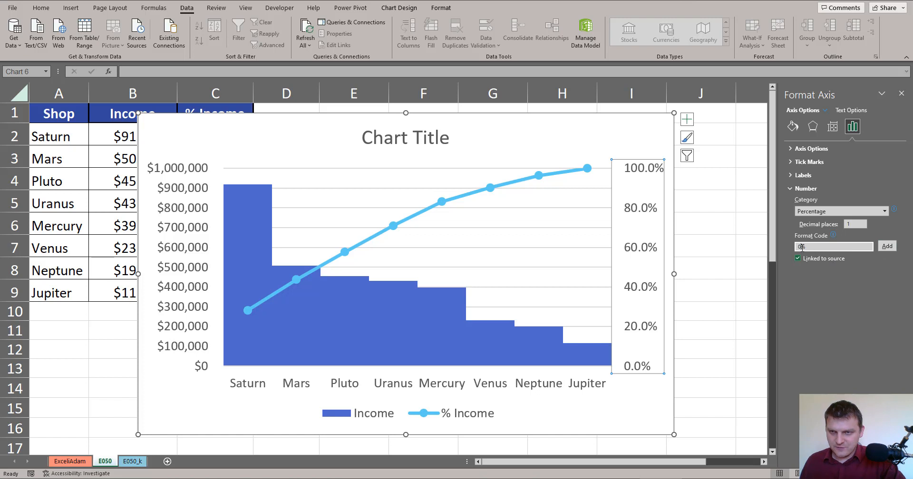
pyautogui.click(887, 246)
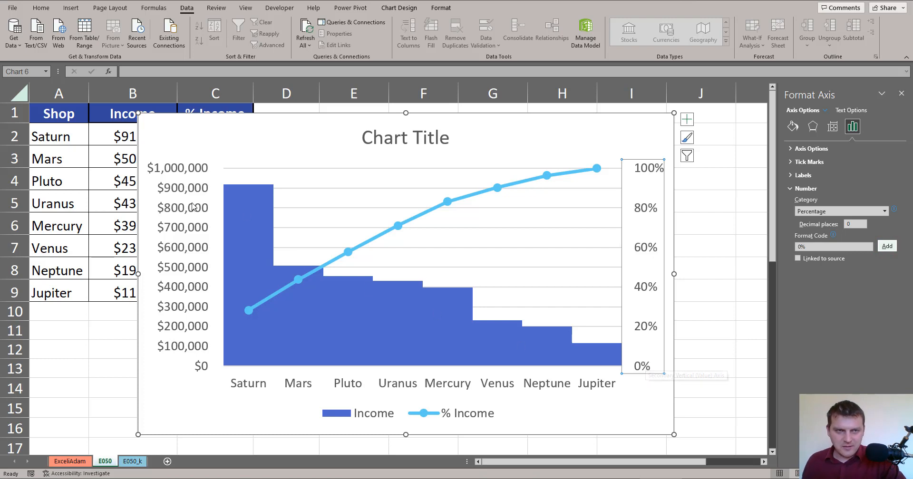
# - Set the primary Income axis's major unit to 200000
pyautogui.click(184, 190)
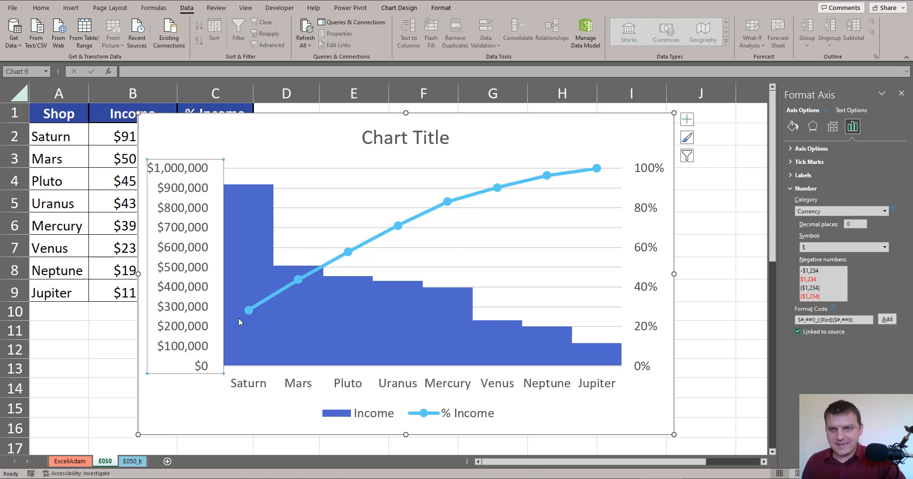
pyautogui.hotkey('ctrl', '1')
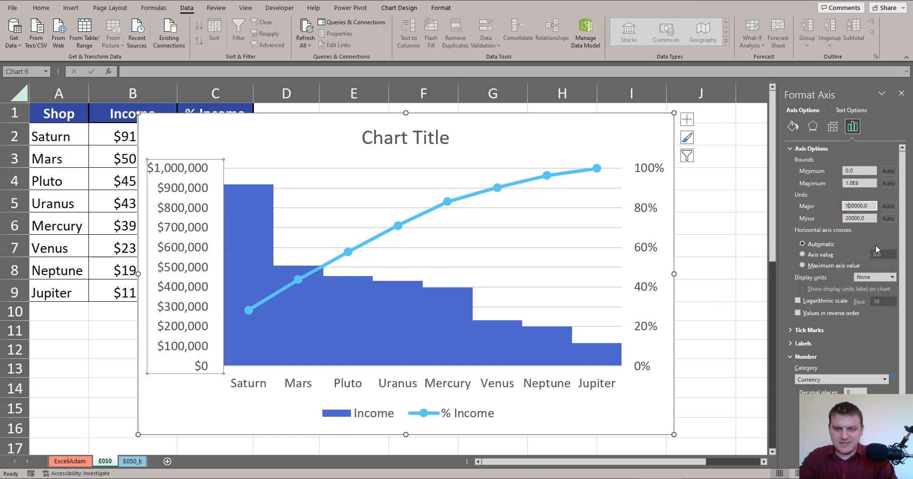
pyautogui.press('Delete')
pyautogui.write('2')
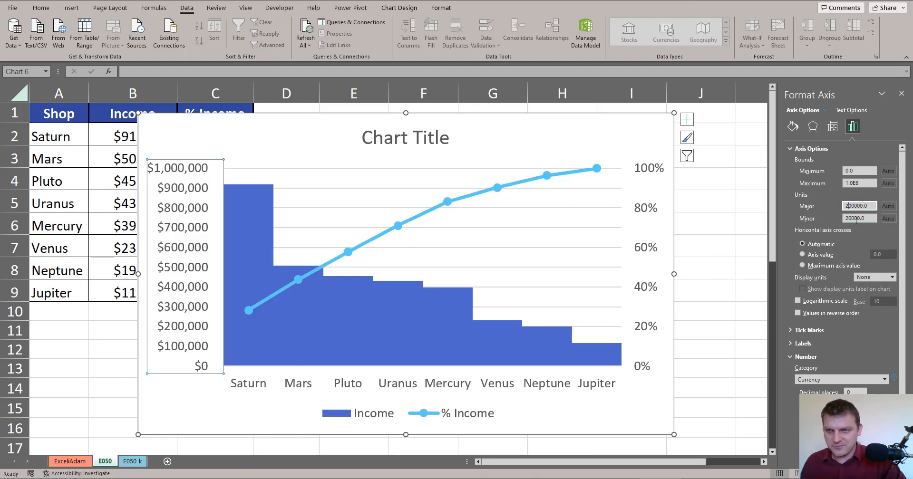
pyautogui.click(856, 220)
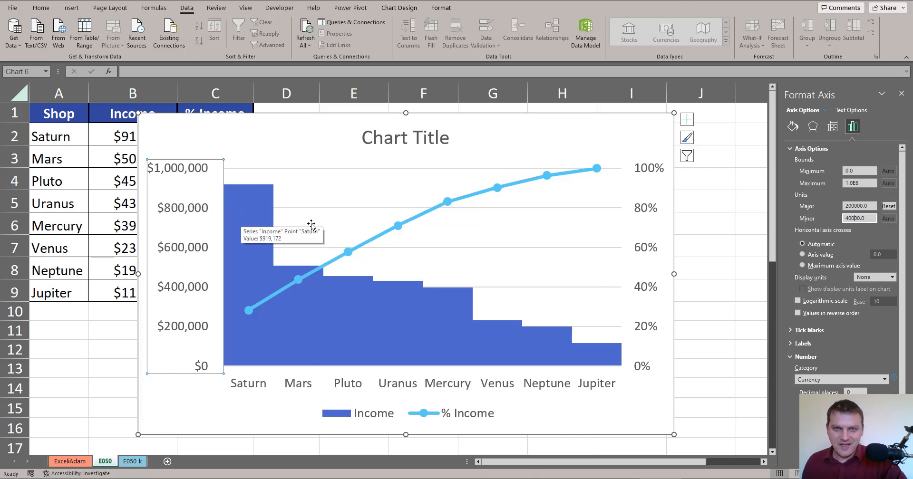
pyautogui.click(298, 144)
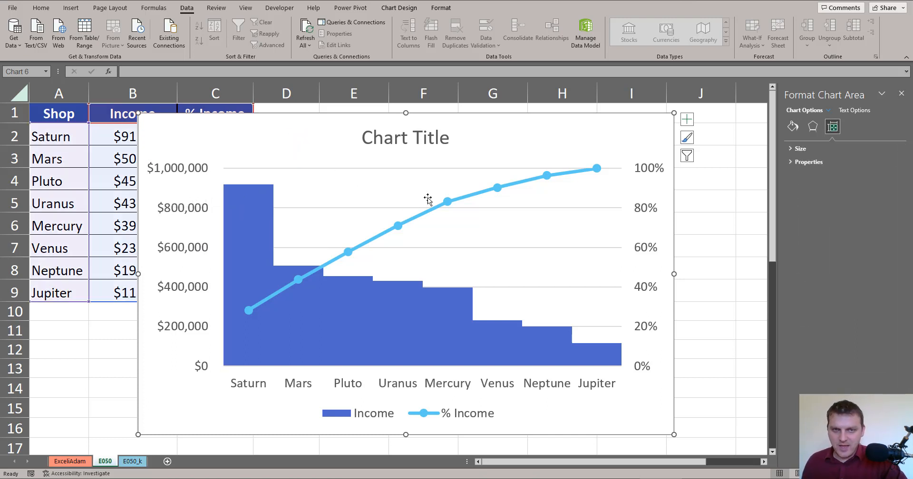
# - Shift the chart further over the table and add data labels above the % Income line's points
pyautogui.click(447, 202)
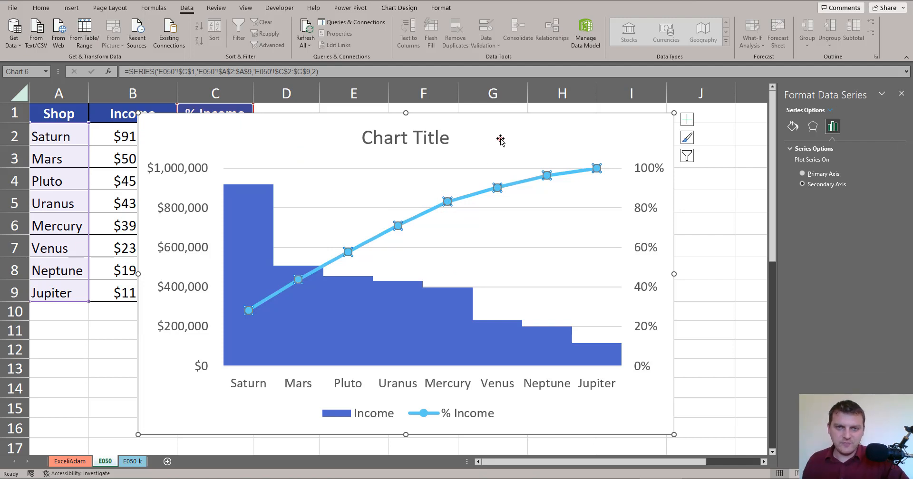
pyautogui.moveTo(502, 138); pyautogui.dragTo(430, 139)
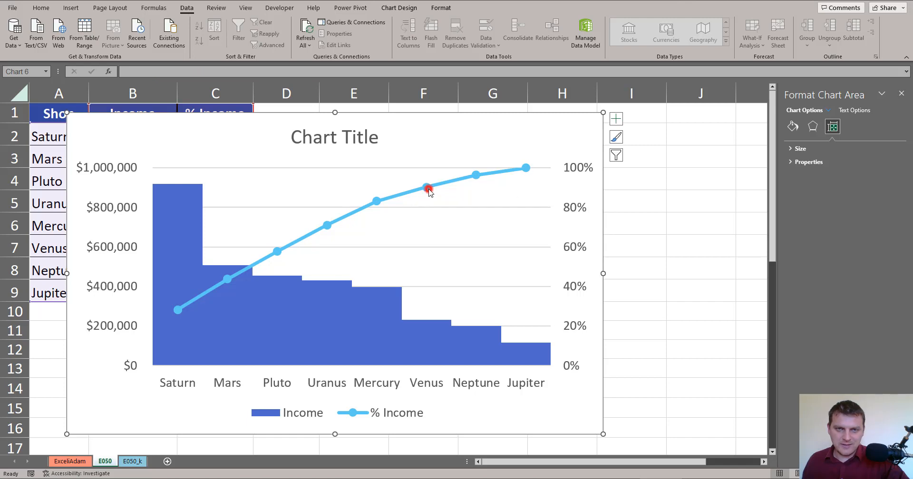
pyautogui.click(428, 189)
pyautogui.click(617, 119)
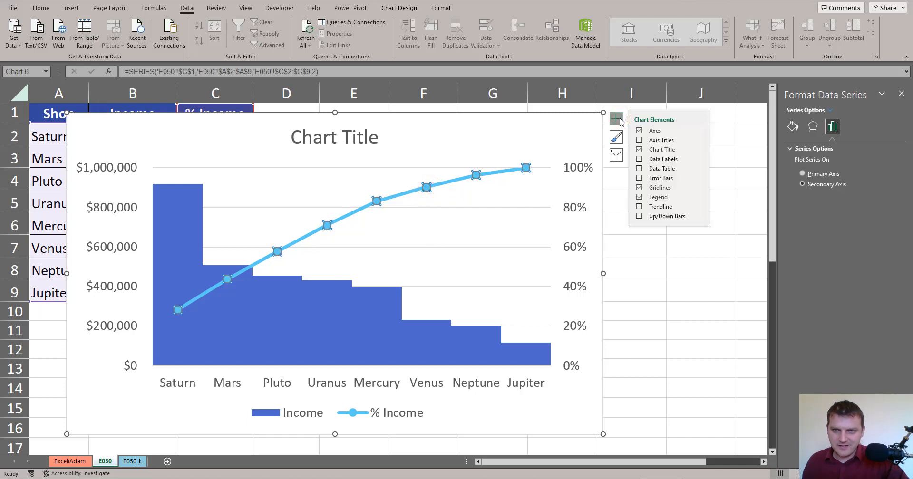
pyautogui.click(700, 170)
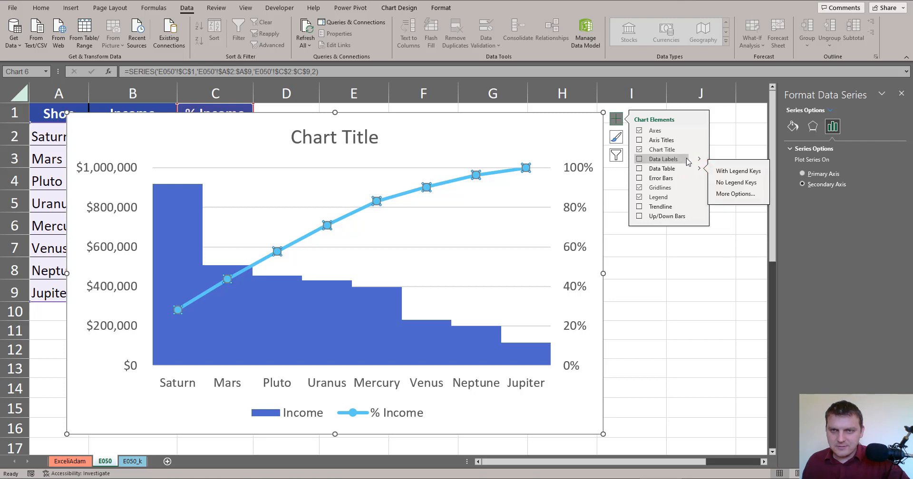
pyautogui.click(698, 159)
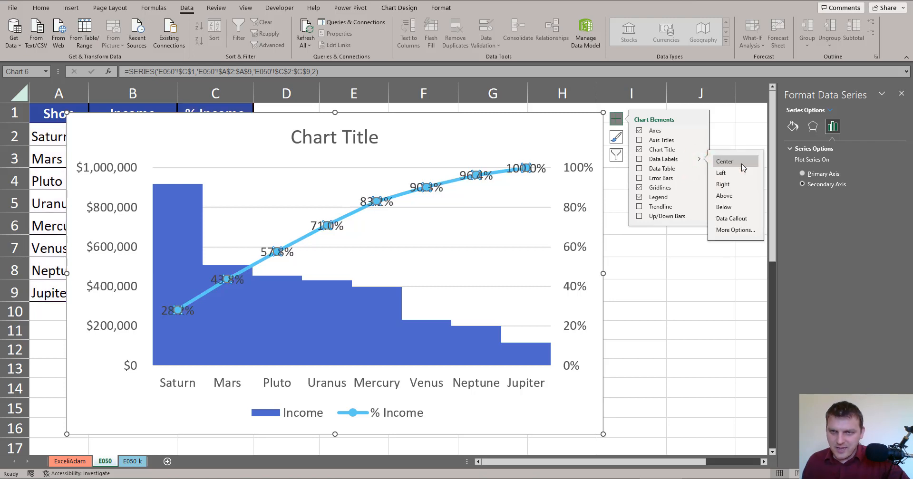
pyautogui.click(732, 196)
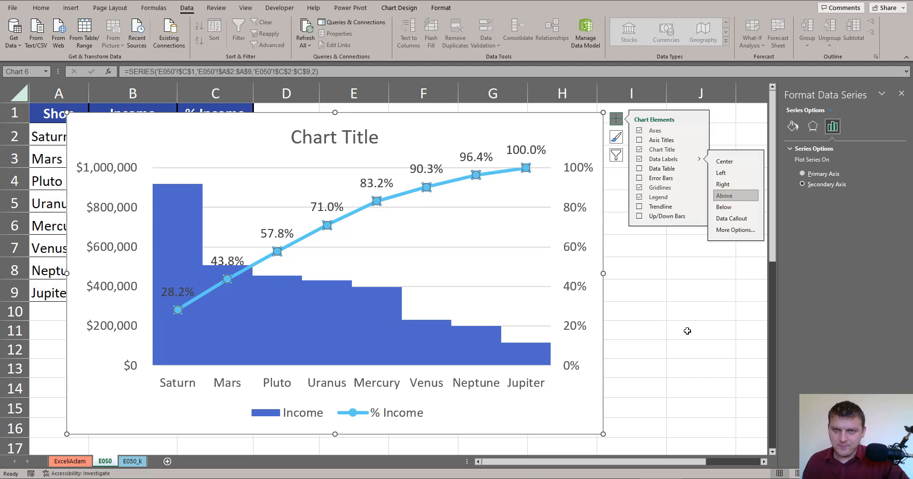
pyautogui.click(674, 308)
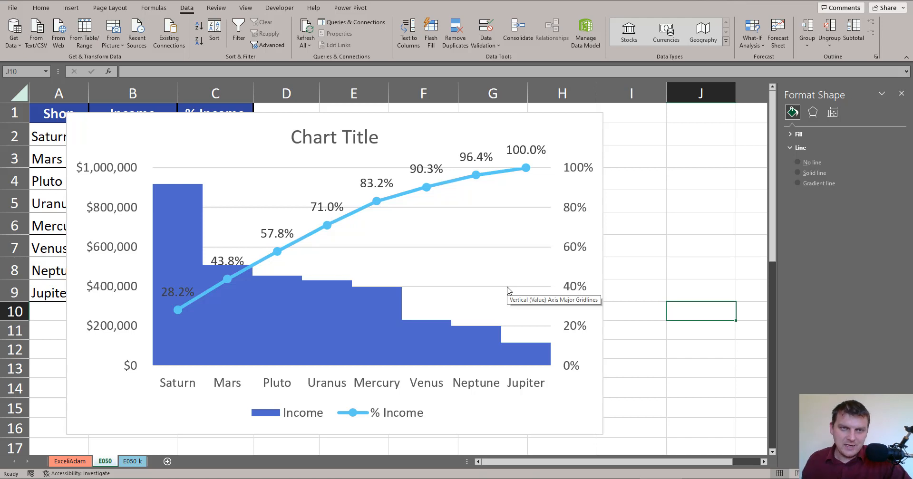
# - Replace the placeholder chart title with "Pareto"
pyautogui.click(332, 137)
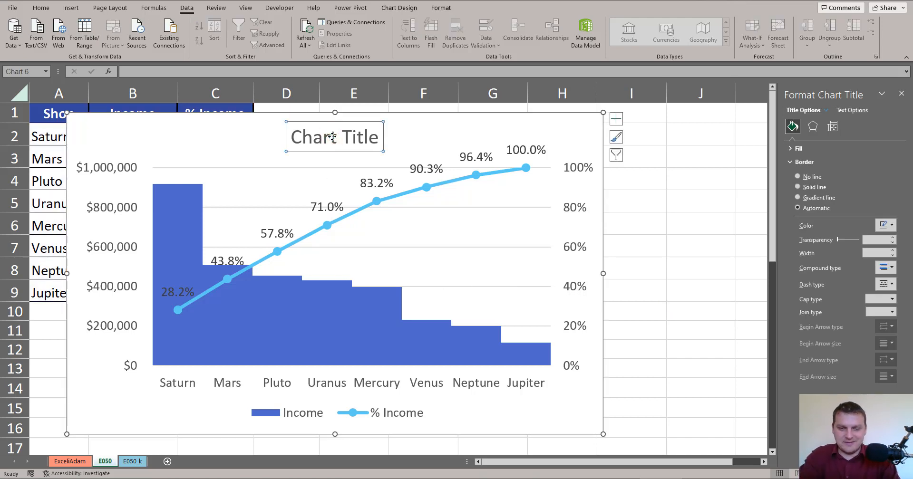
pyautogui.write('Pareto')
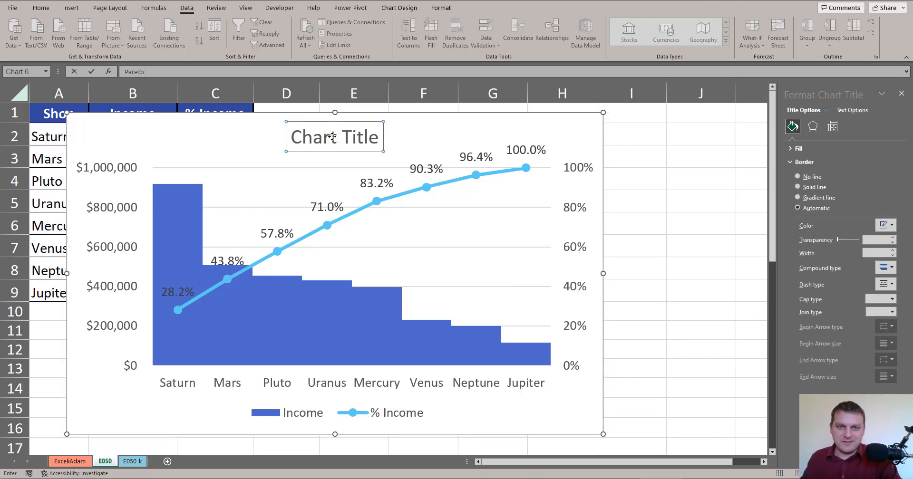
pyautogui.click(421, 138)
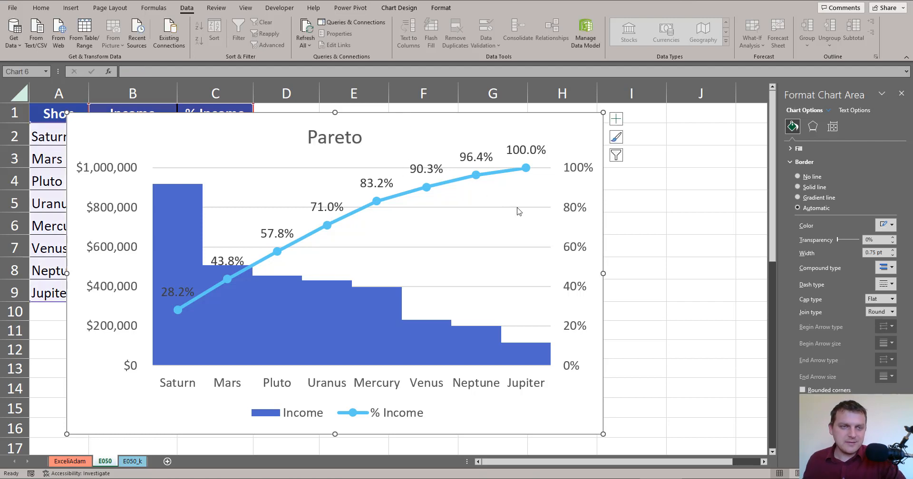